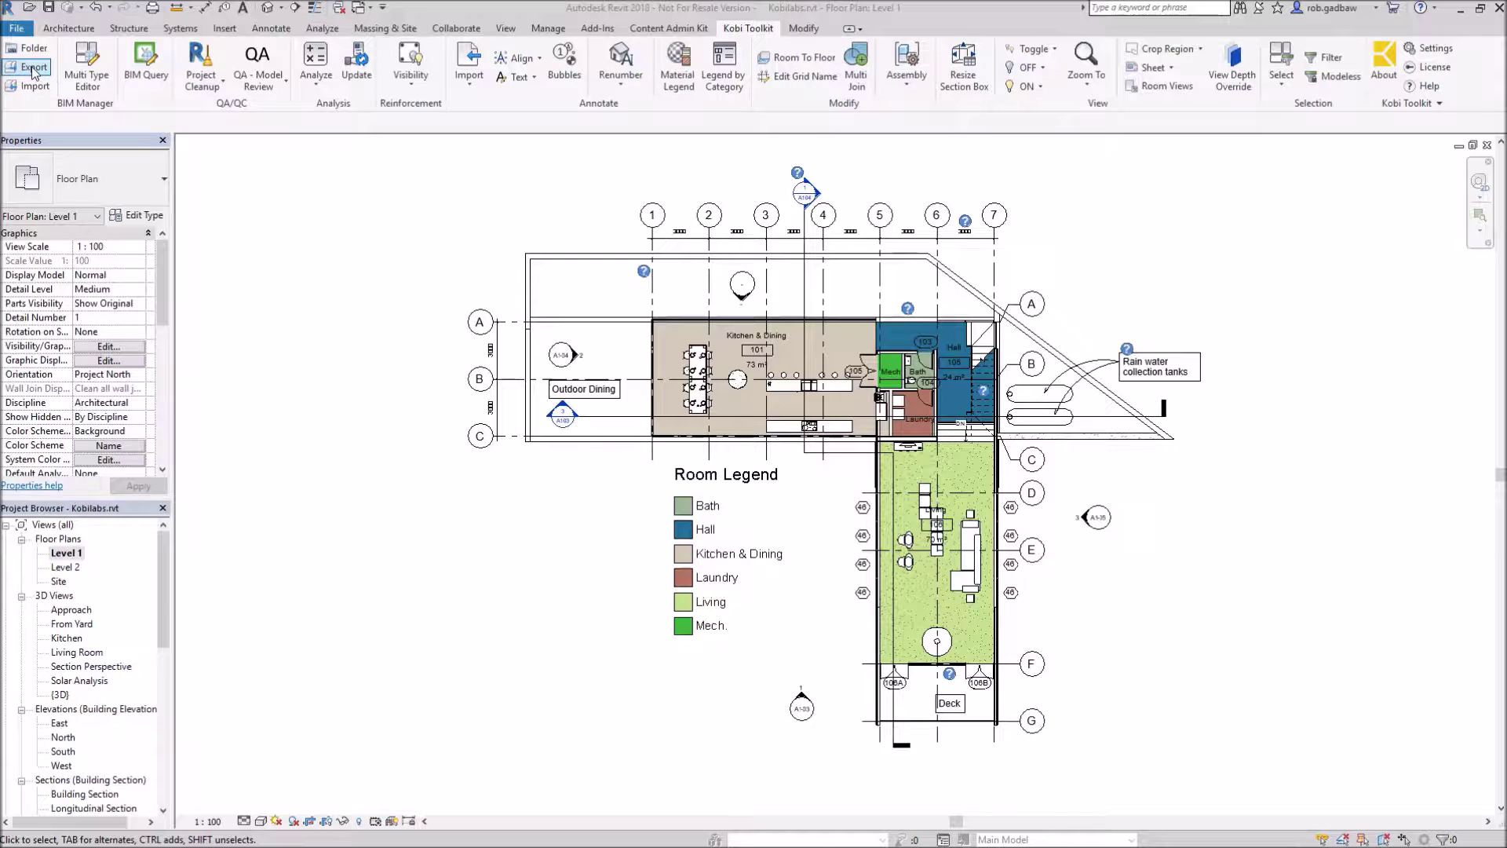
In the Kobi Toolkit export list, tick Callout Heads and Casework and invert, leaving all other families checked.
left_click(33, 68)
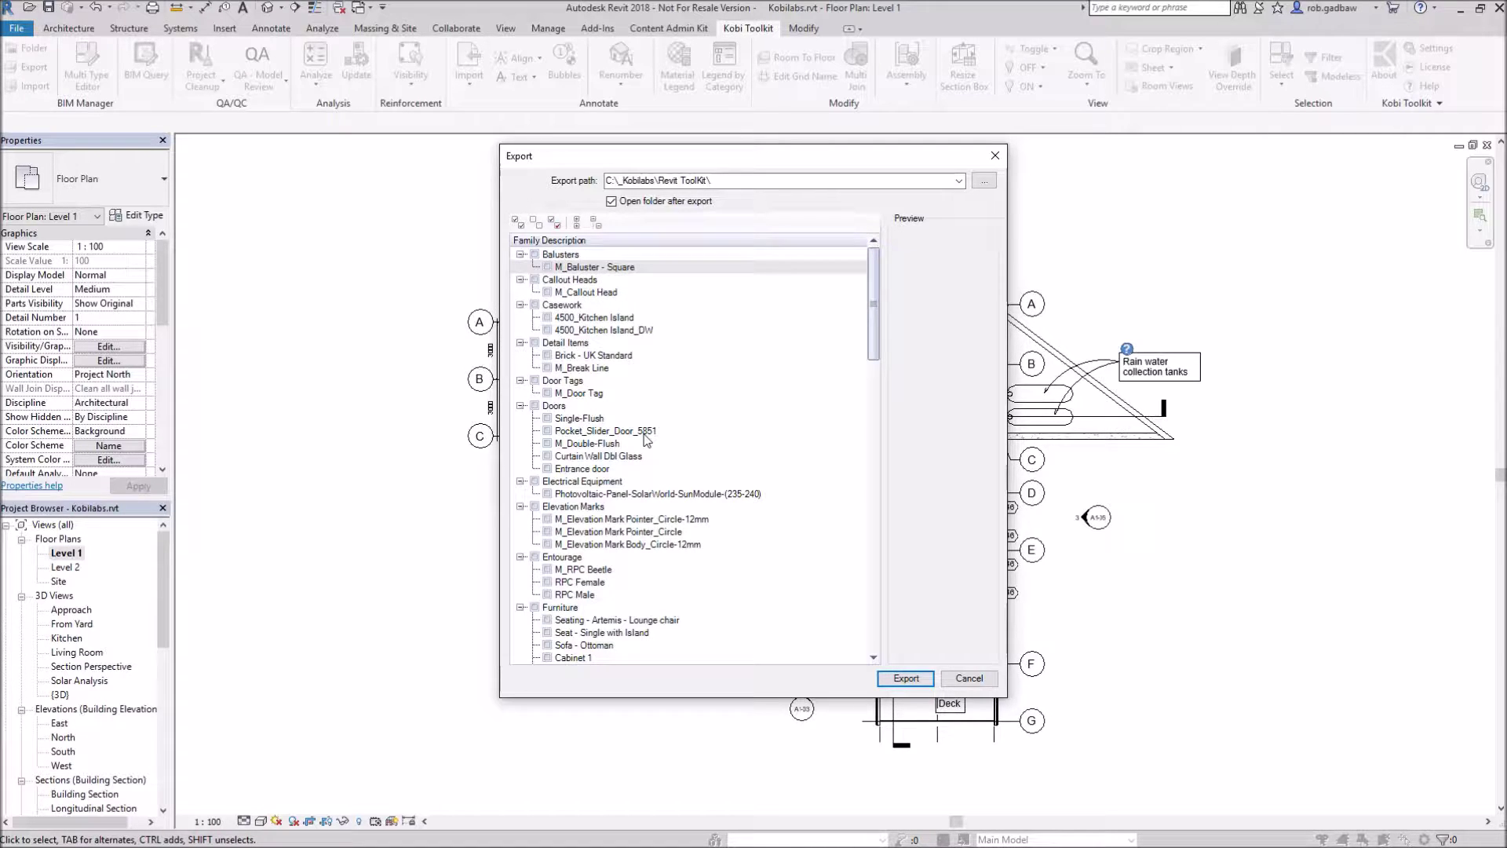
left_click(516, 222)
left_click(536, 222)
left_click(534, 280)
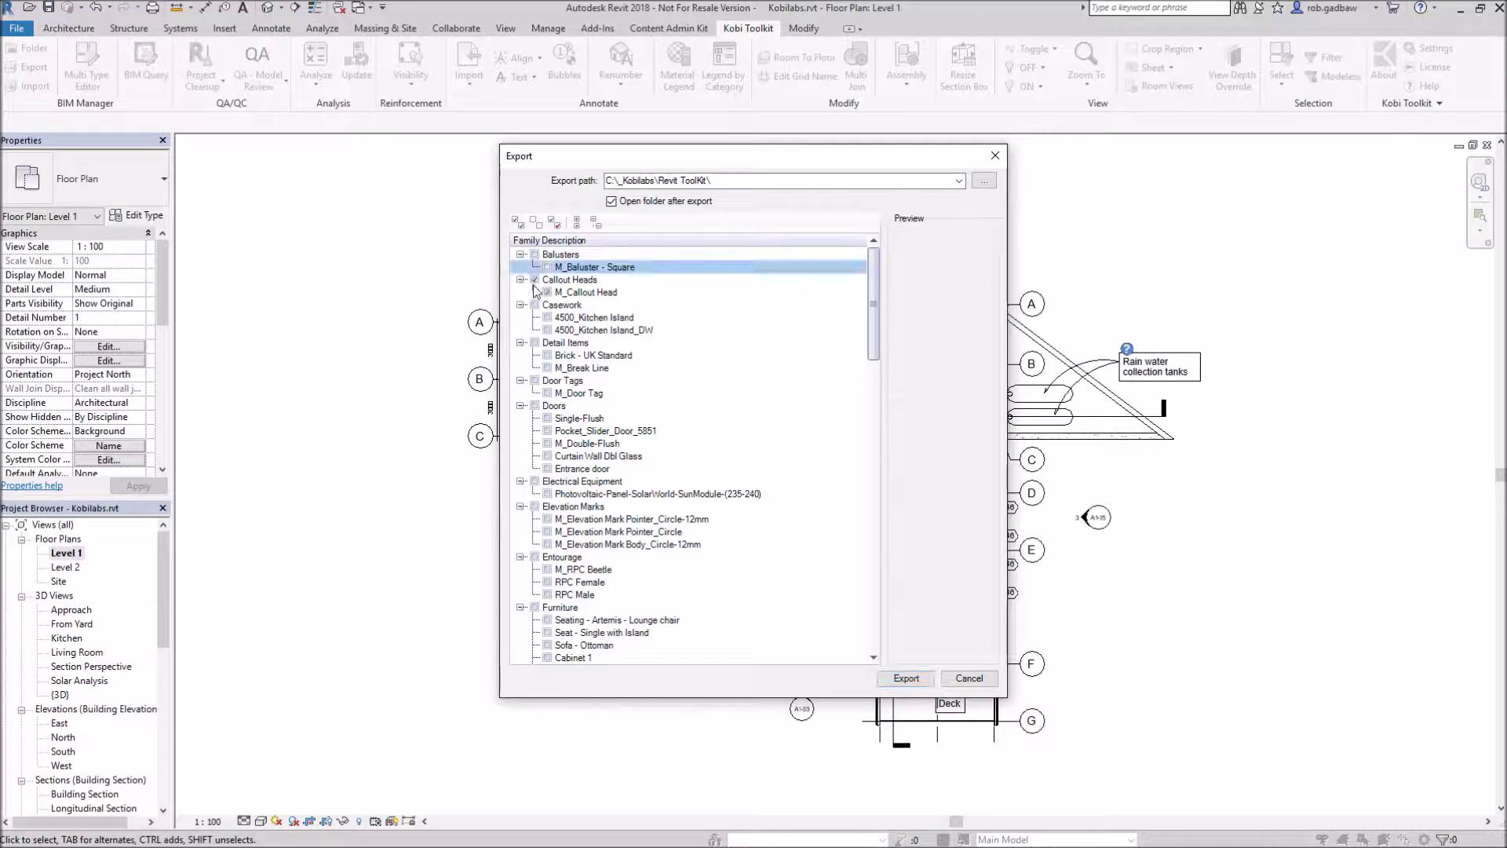
left_click(535, 305)
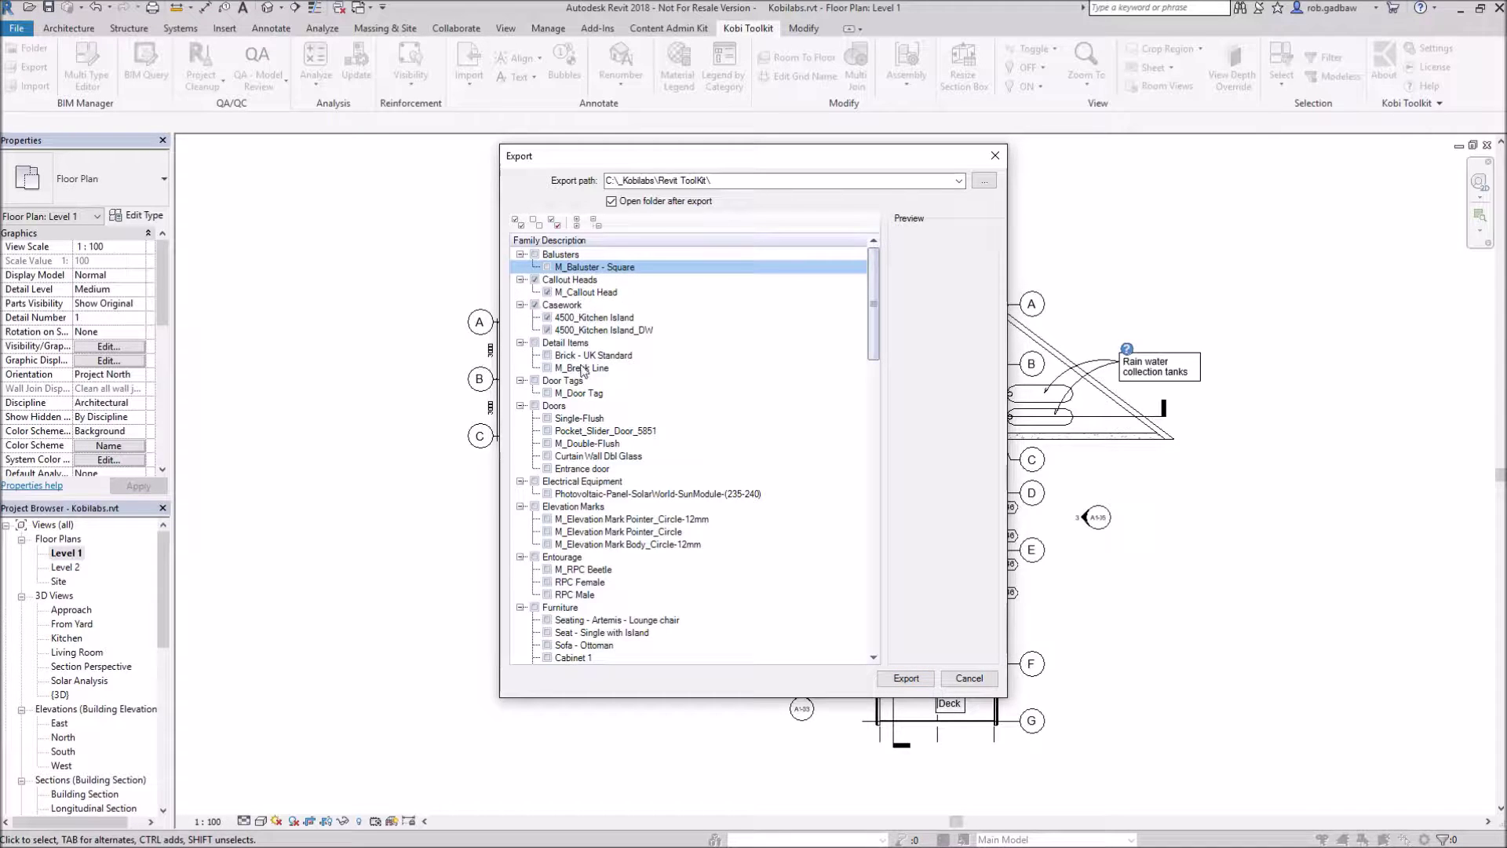
left_click(556, 227)
left_click(578, 223)
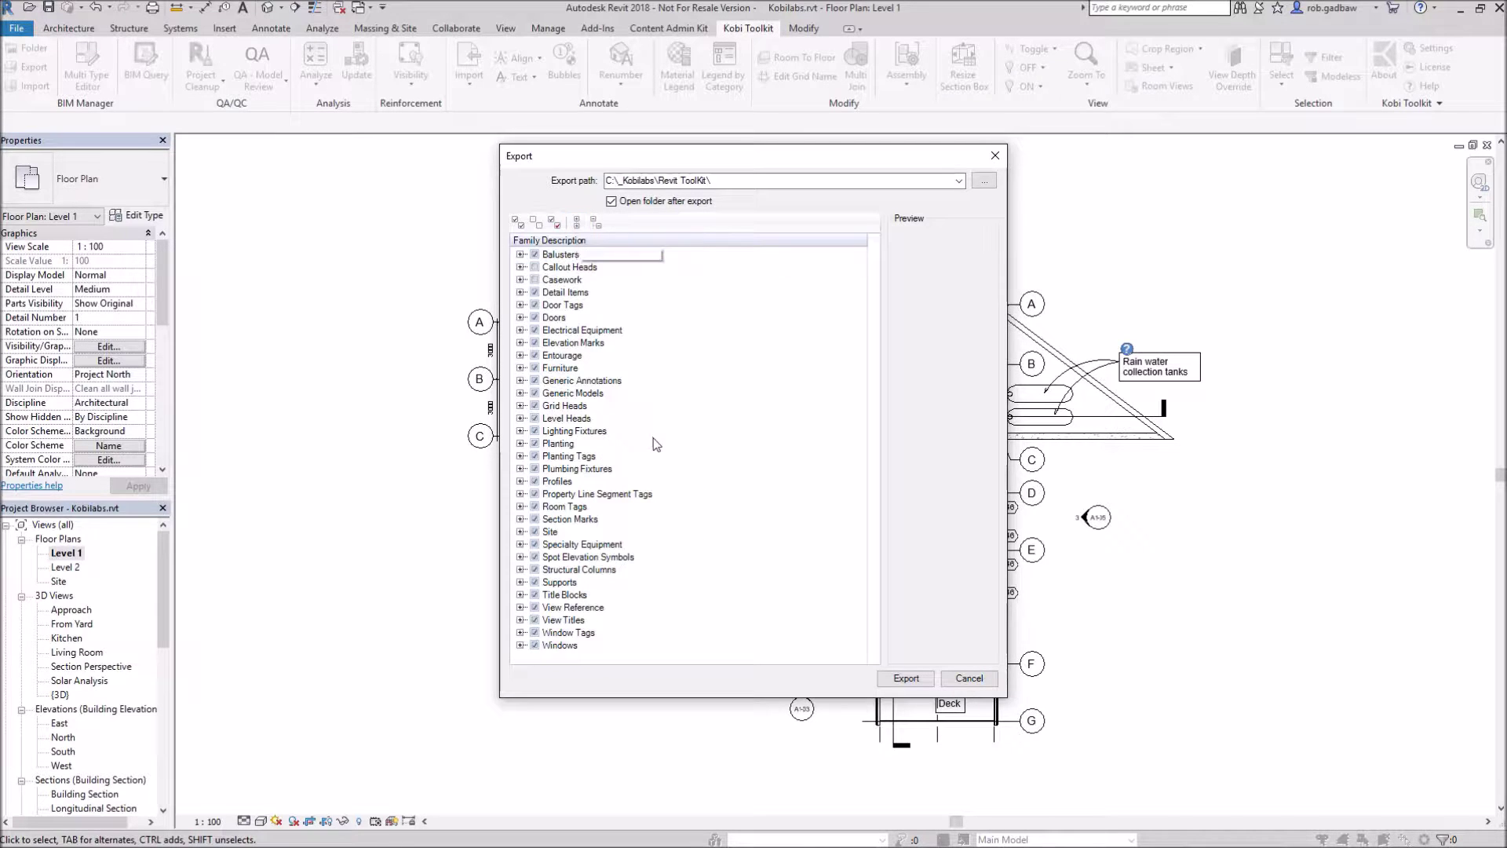
left_click(596, 223)
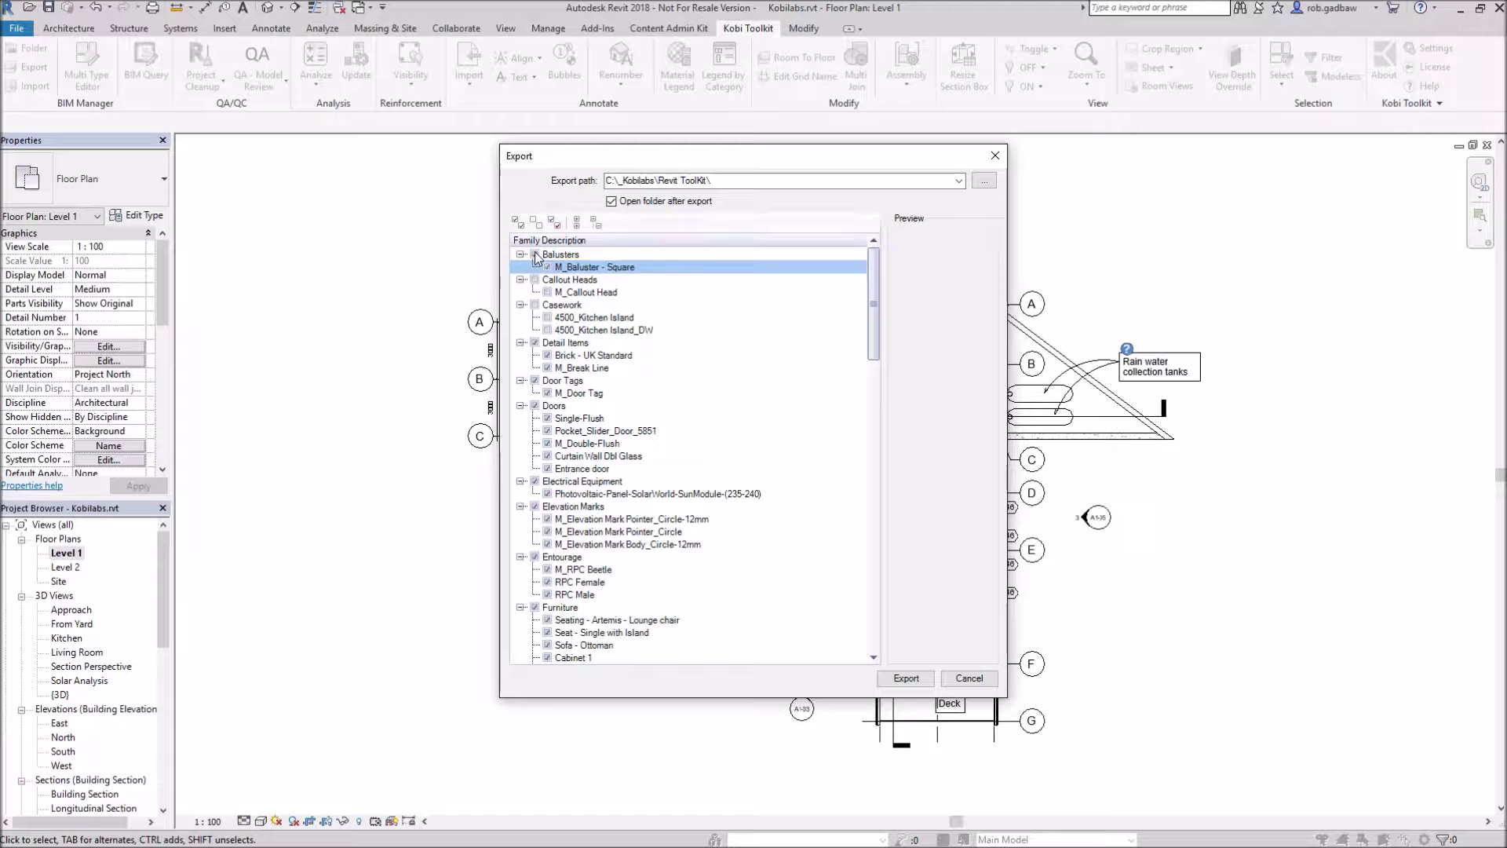
Clear all checkboxes, tick Grid Heads and Level Heads, and export them to C:\_Kobilabs\Revit ToolKit, overwriting.
left_click(537, 223)
scroll(631, 502, "down", 1)
scroll(631, 503, "down", 5)
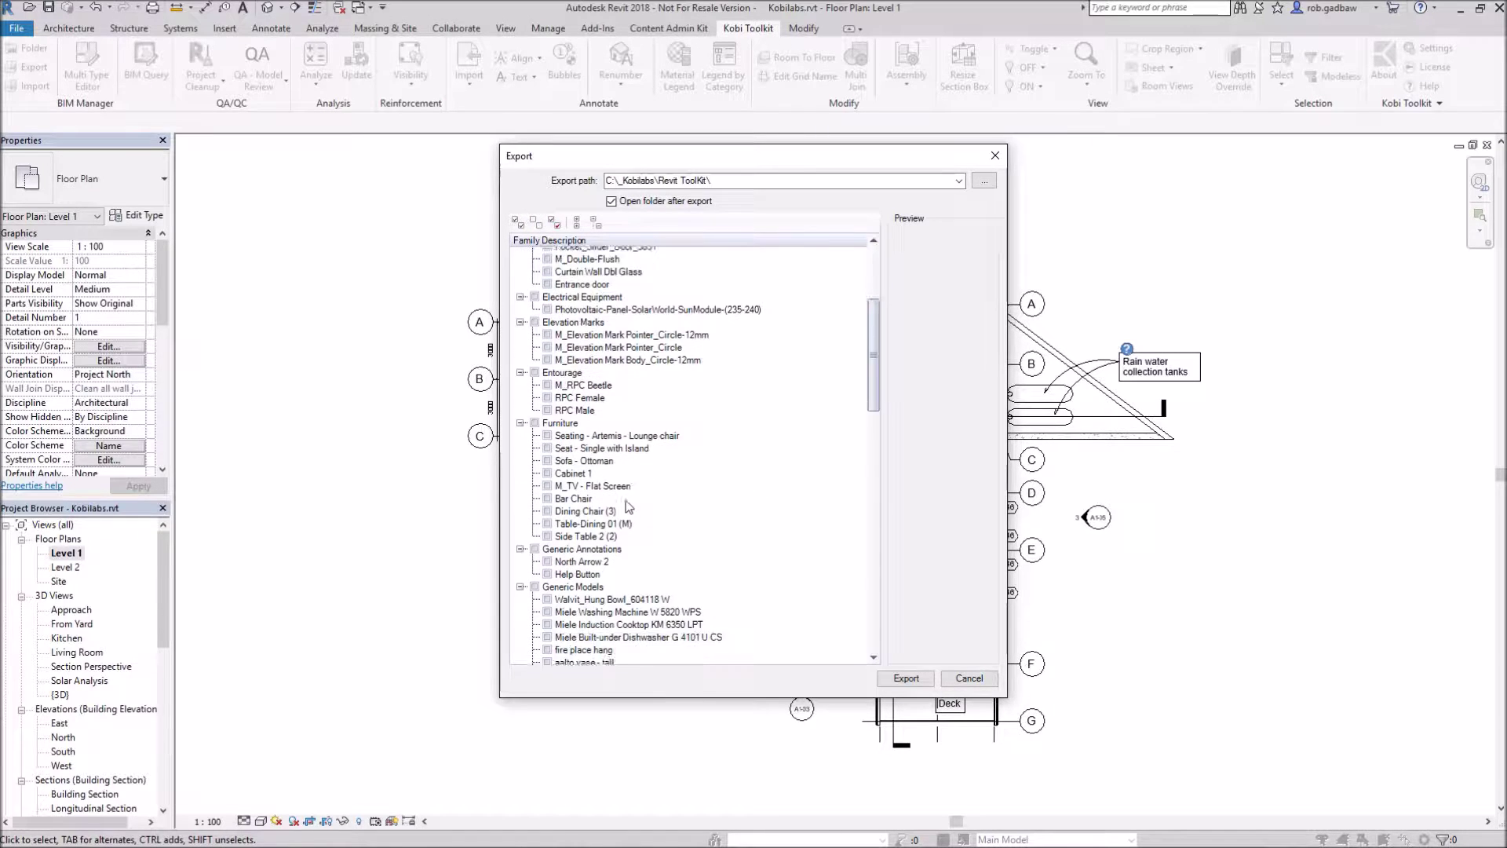
scroll(652, 533, "down", 2)
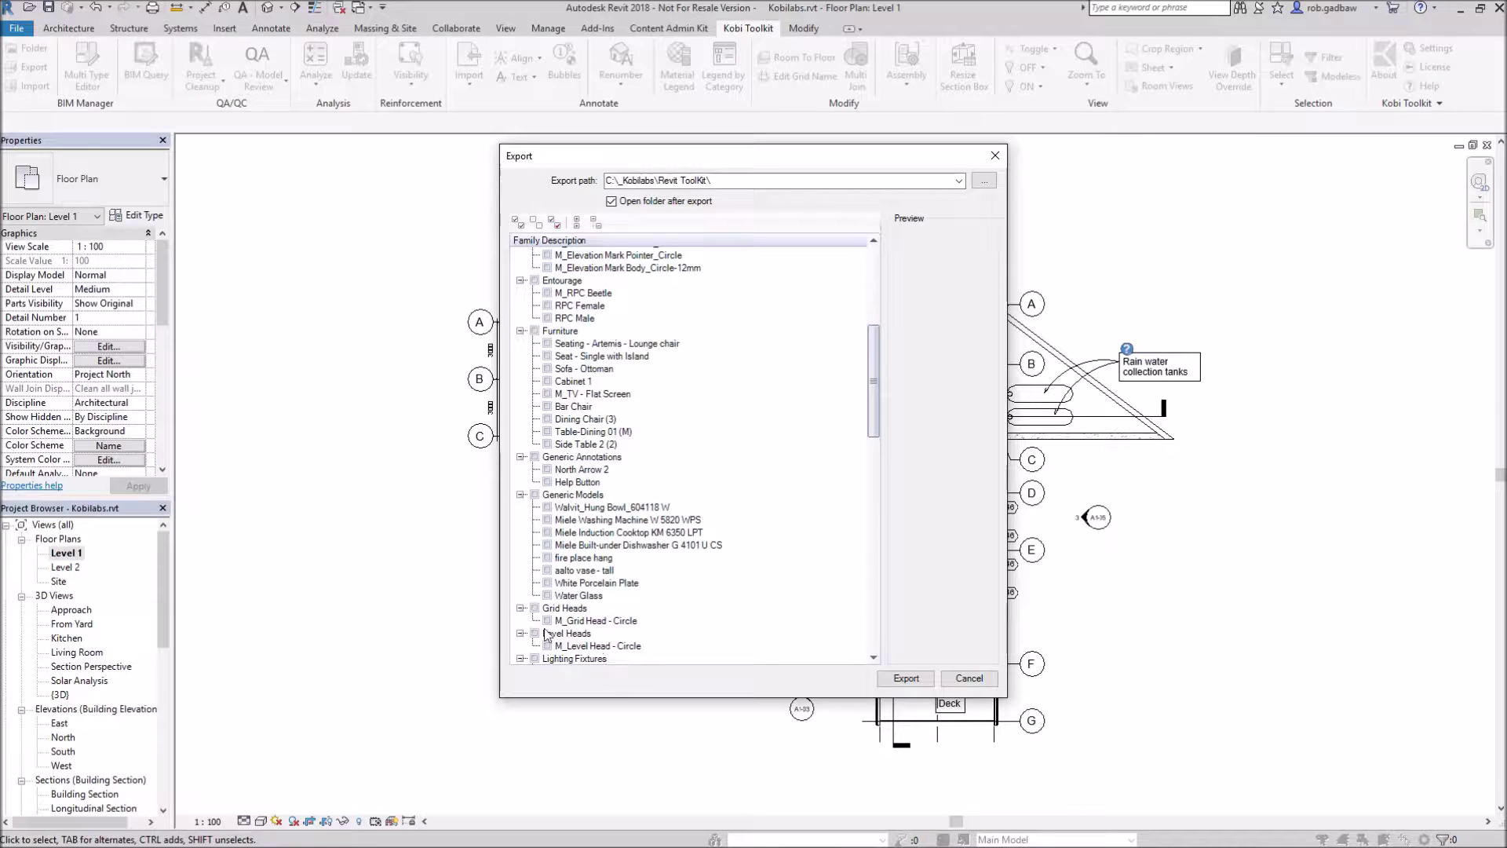
left_click(535, 608)
left_click(907, 679)
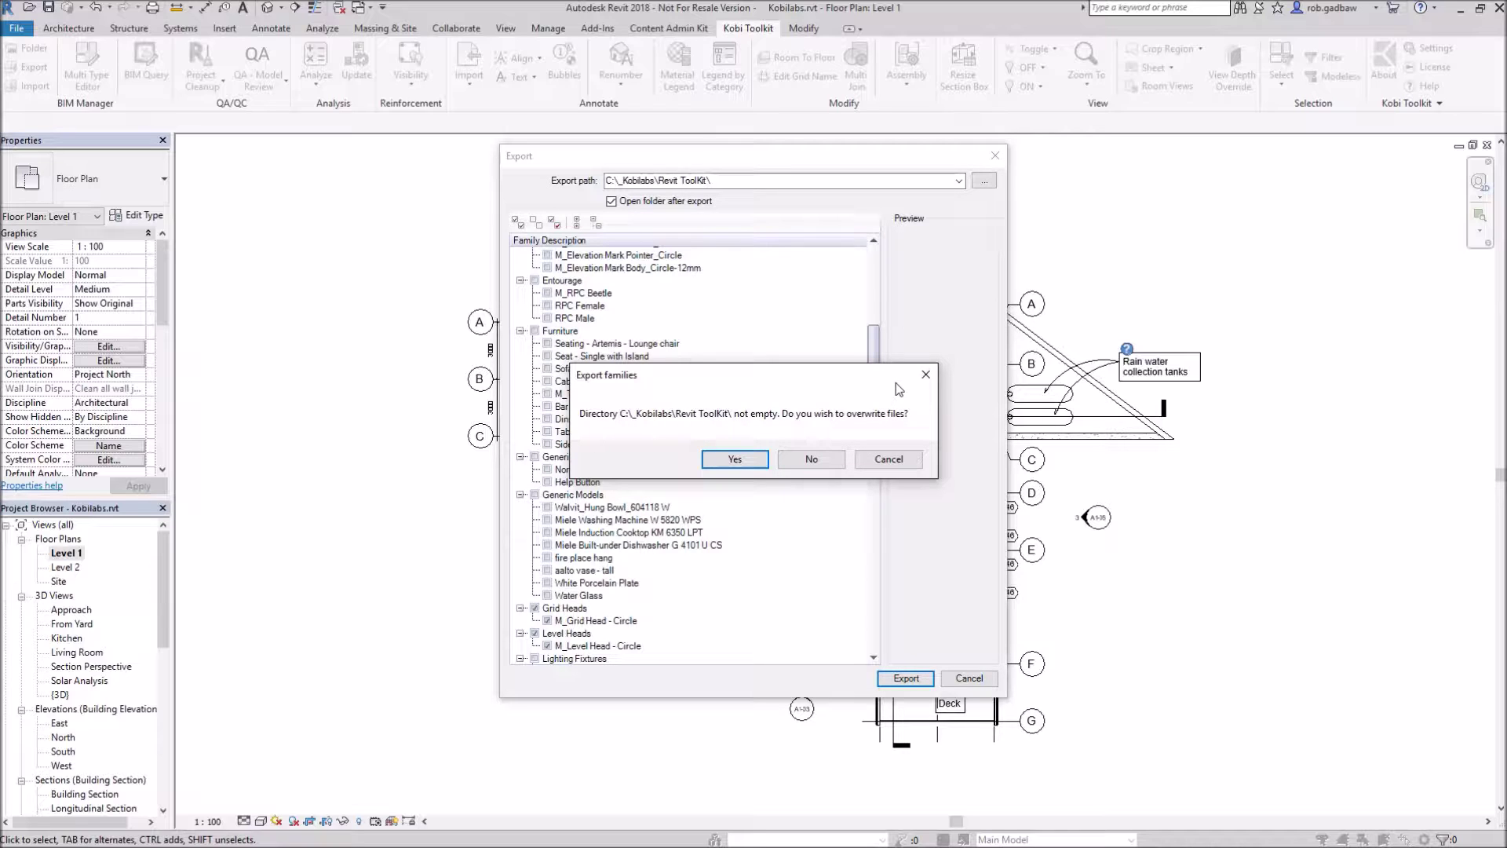
left_click(738, 459)
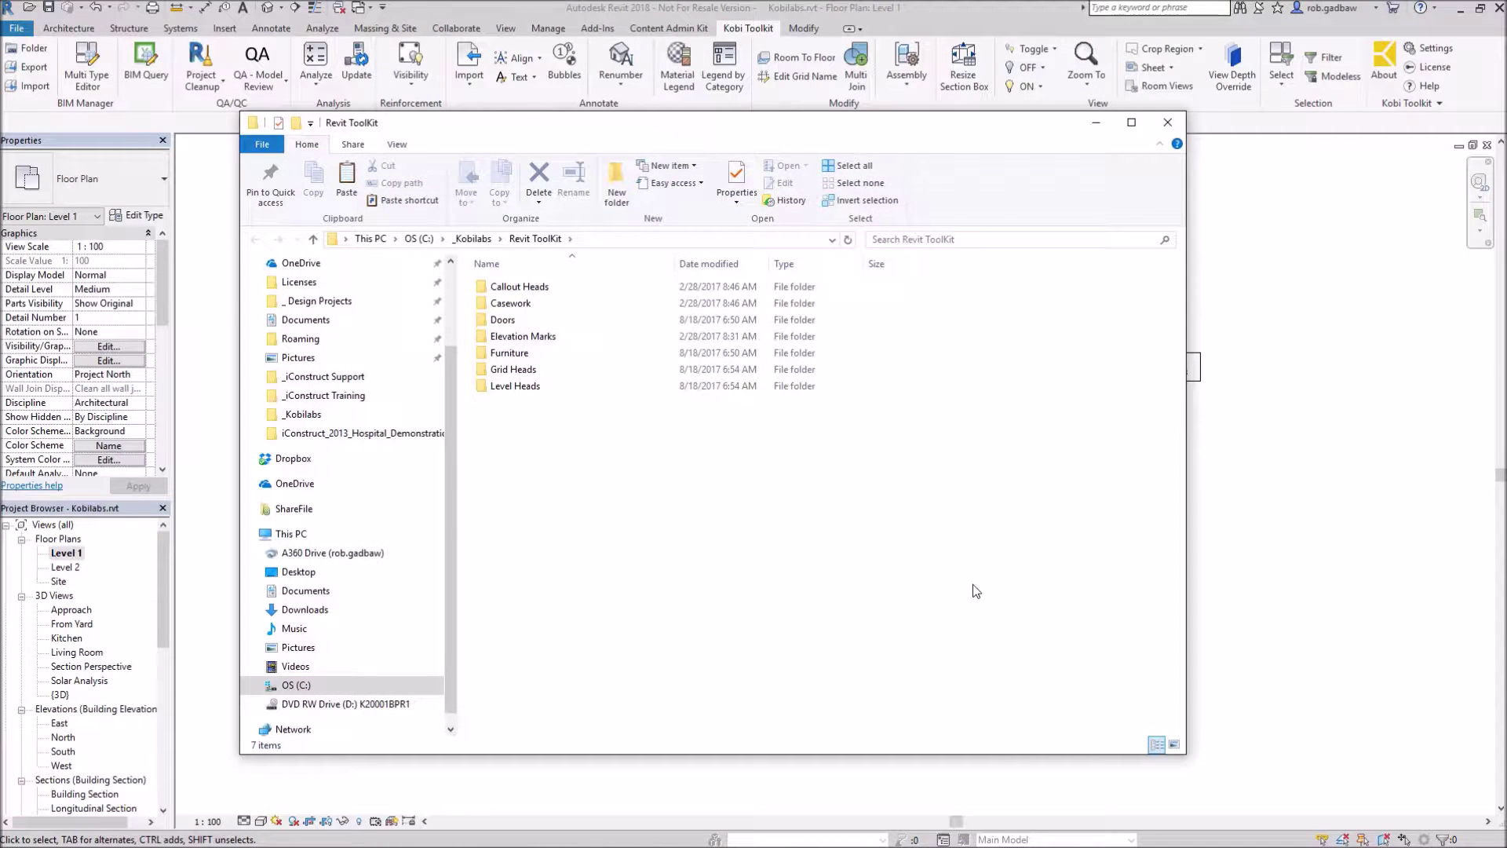
Open the Grid Heads folder to verify M_Grid Head - Circle.rfa, then close File Explorer.
mouse_move(533, 339)
left_click(486, 372)
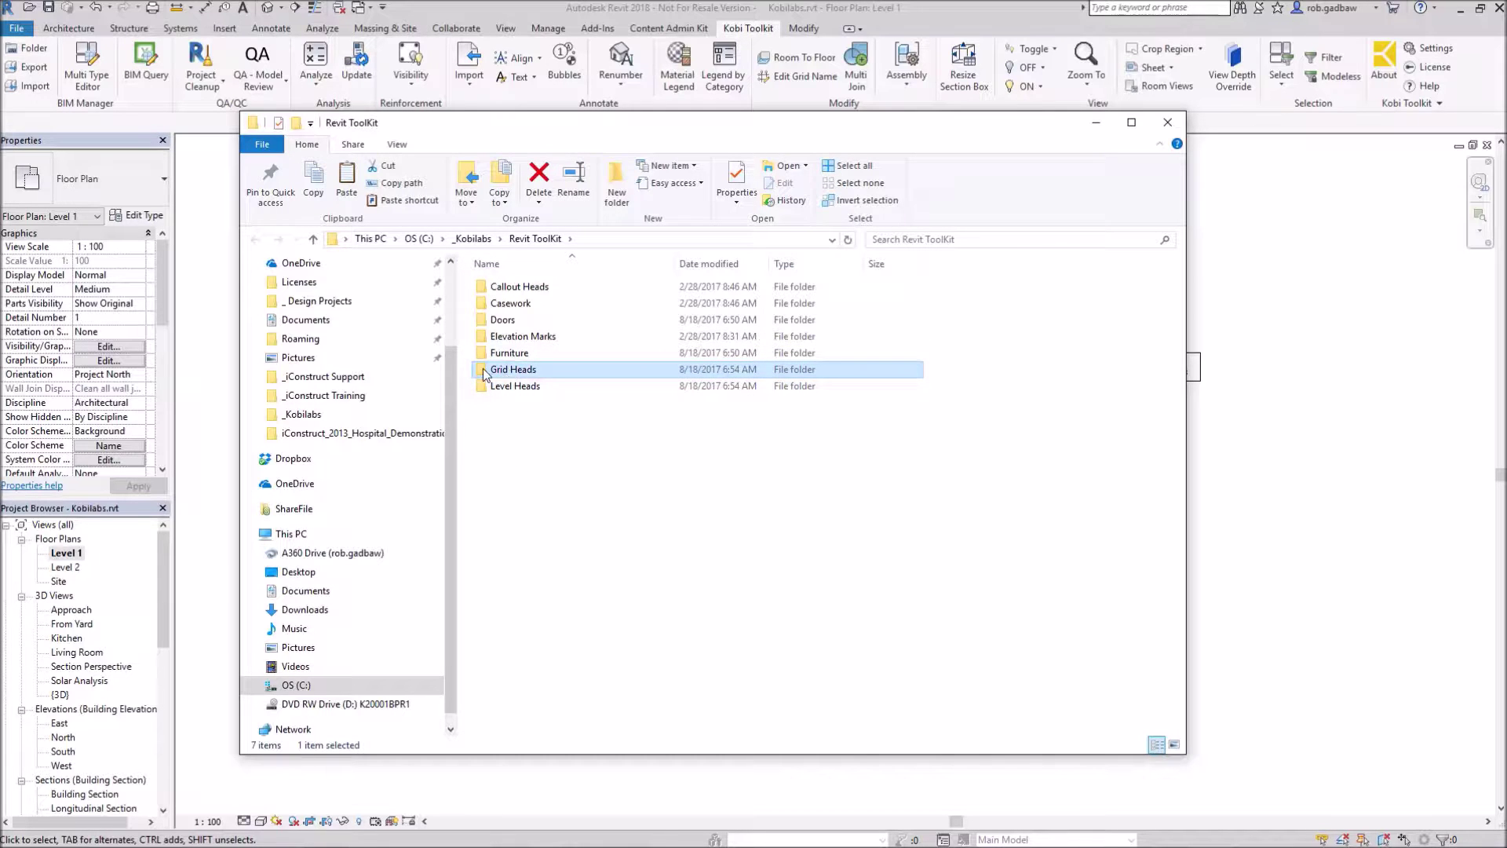
double_click(485, 373)
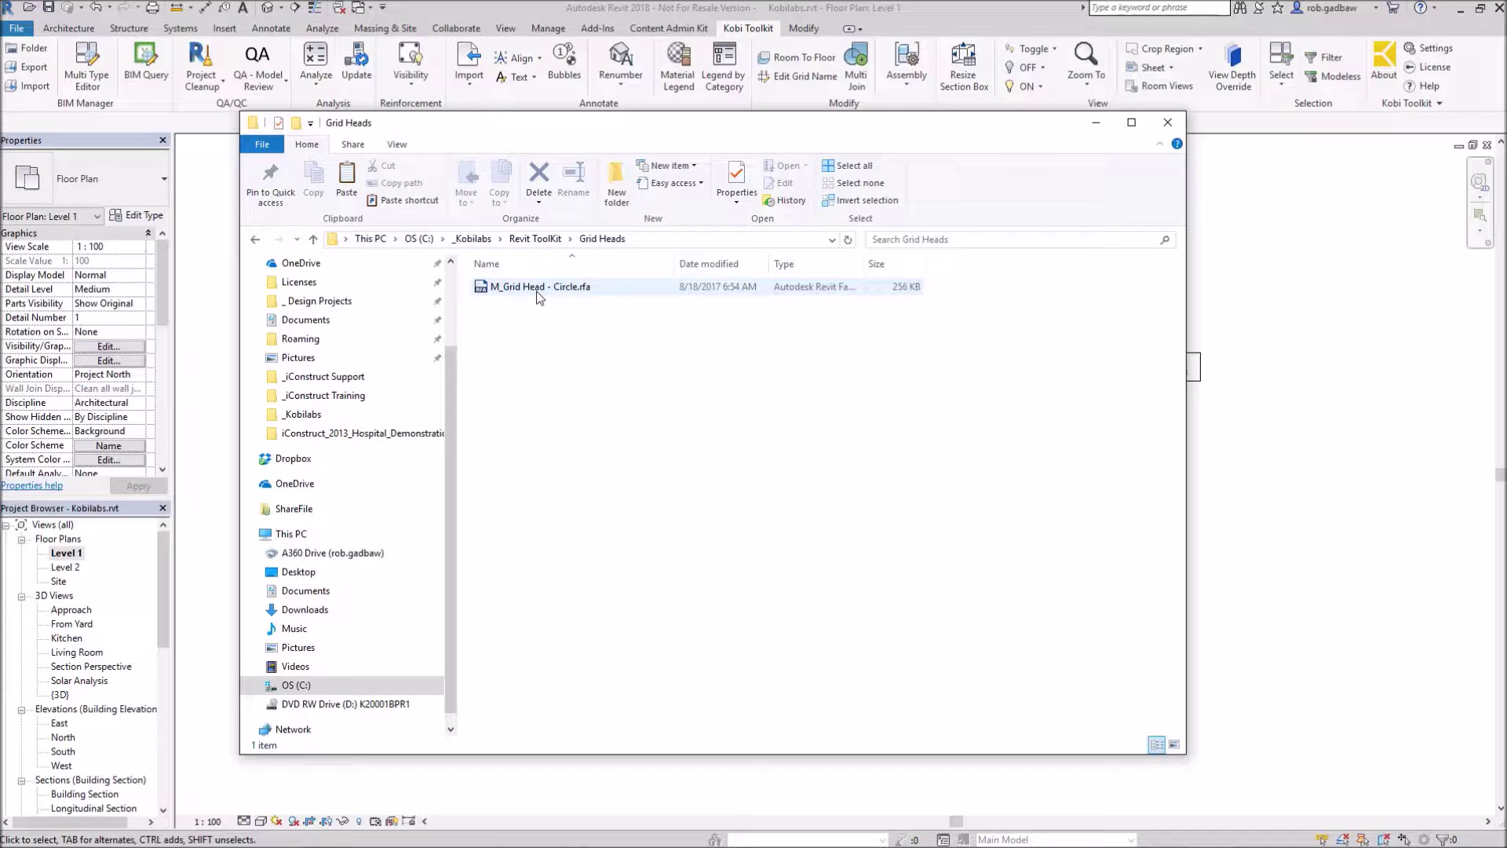
left_click(1172, 124)
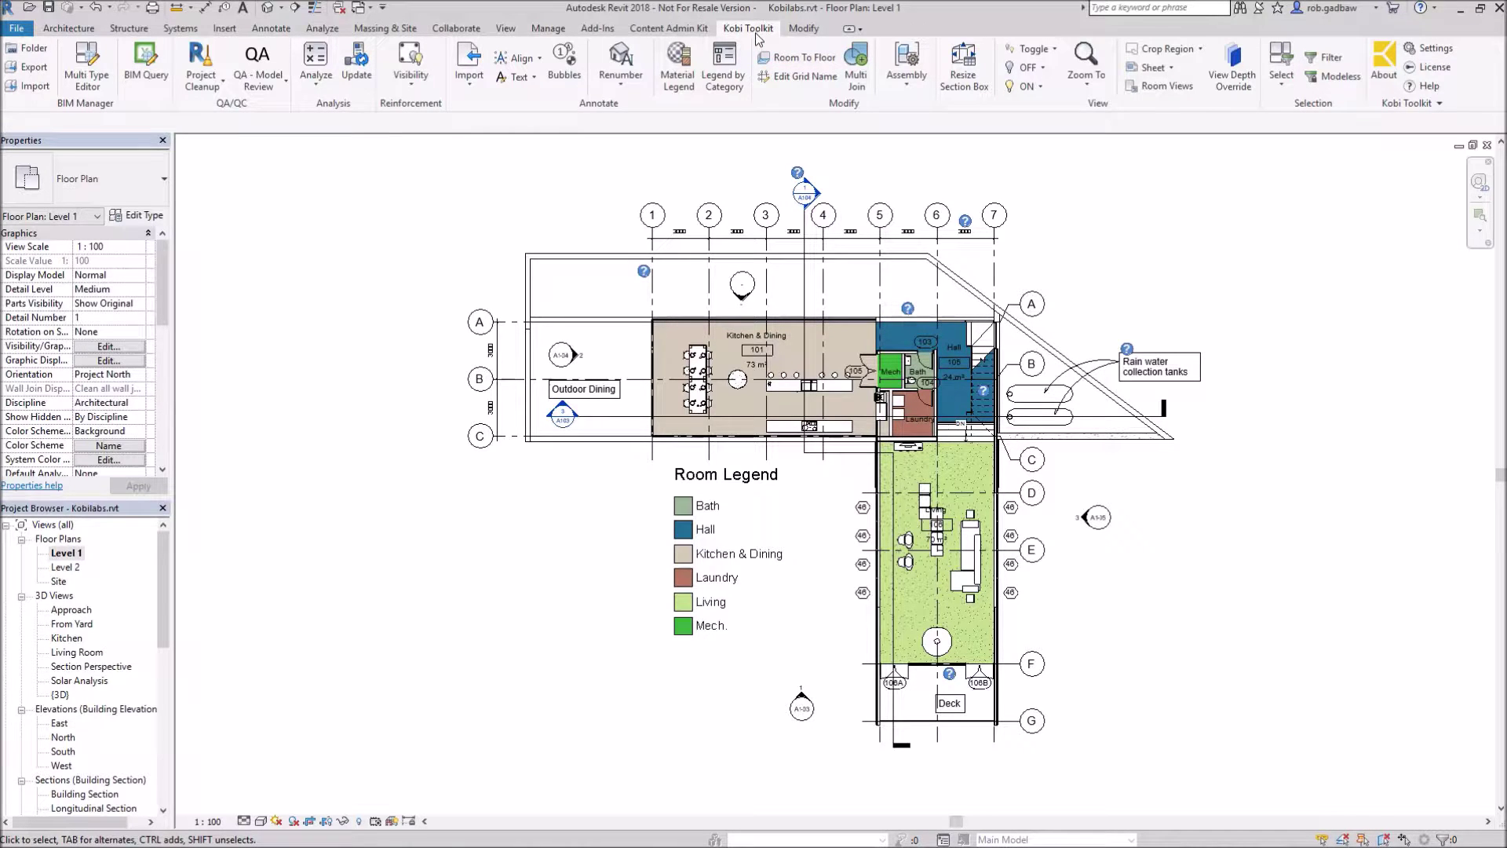
In the Kobi Toolkit Import list, expand Doors and check all five door families.
left_click(30, 86)
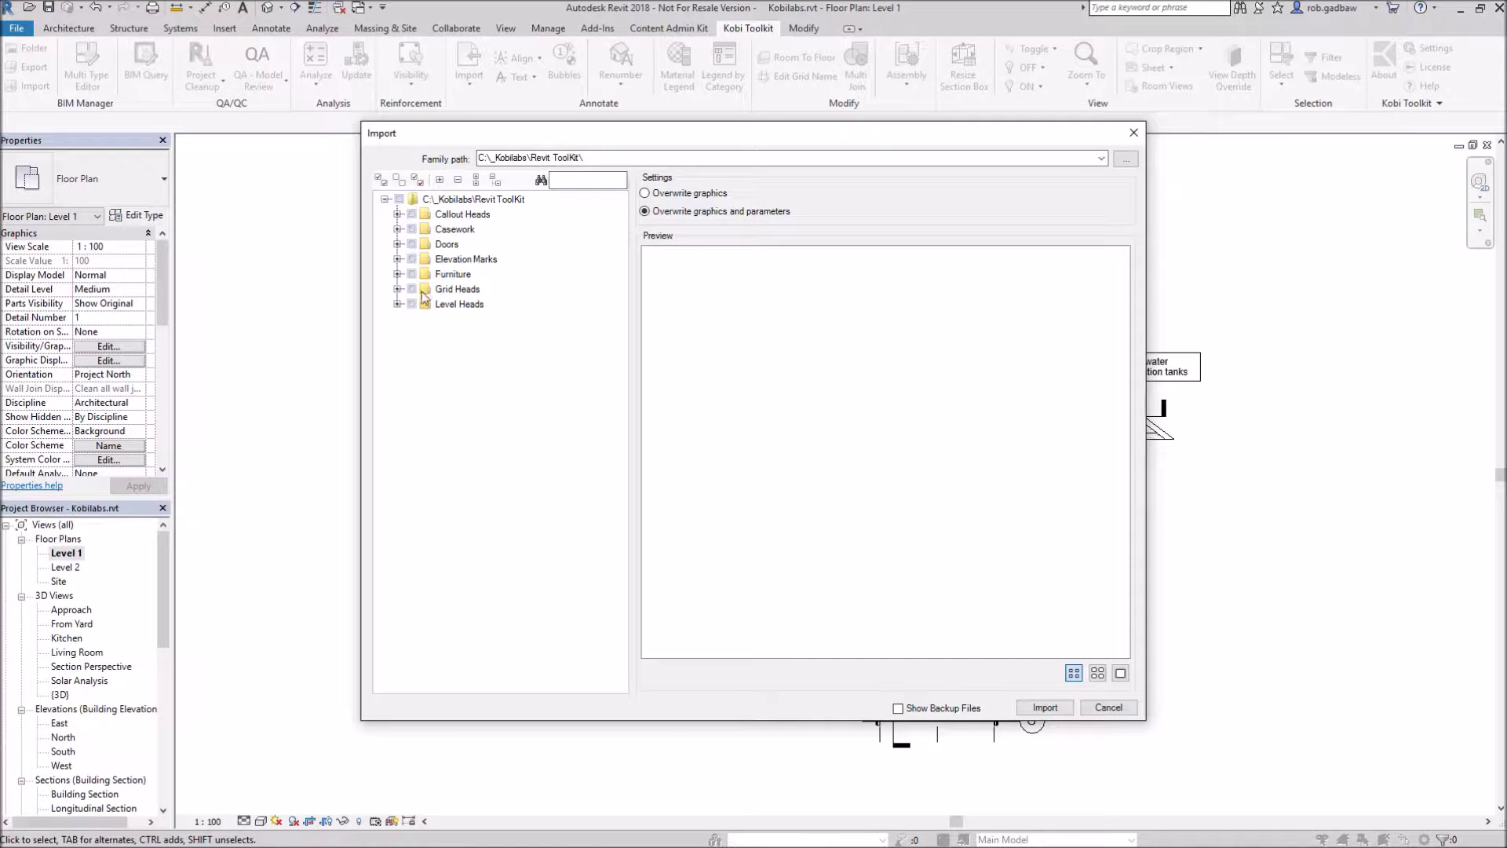
left_click(398, 245)
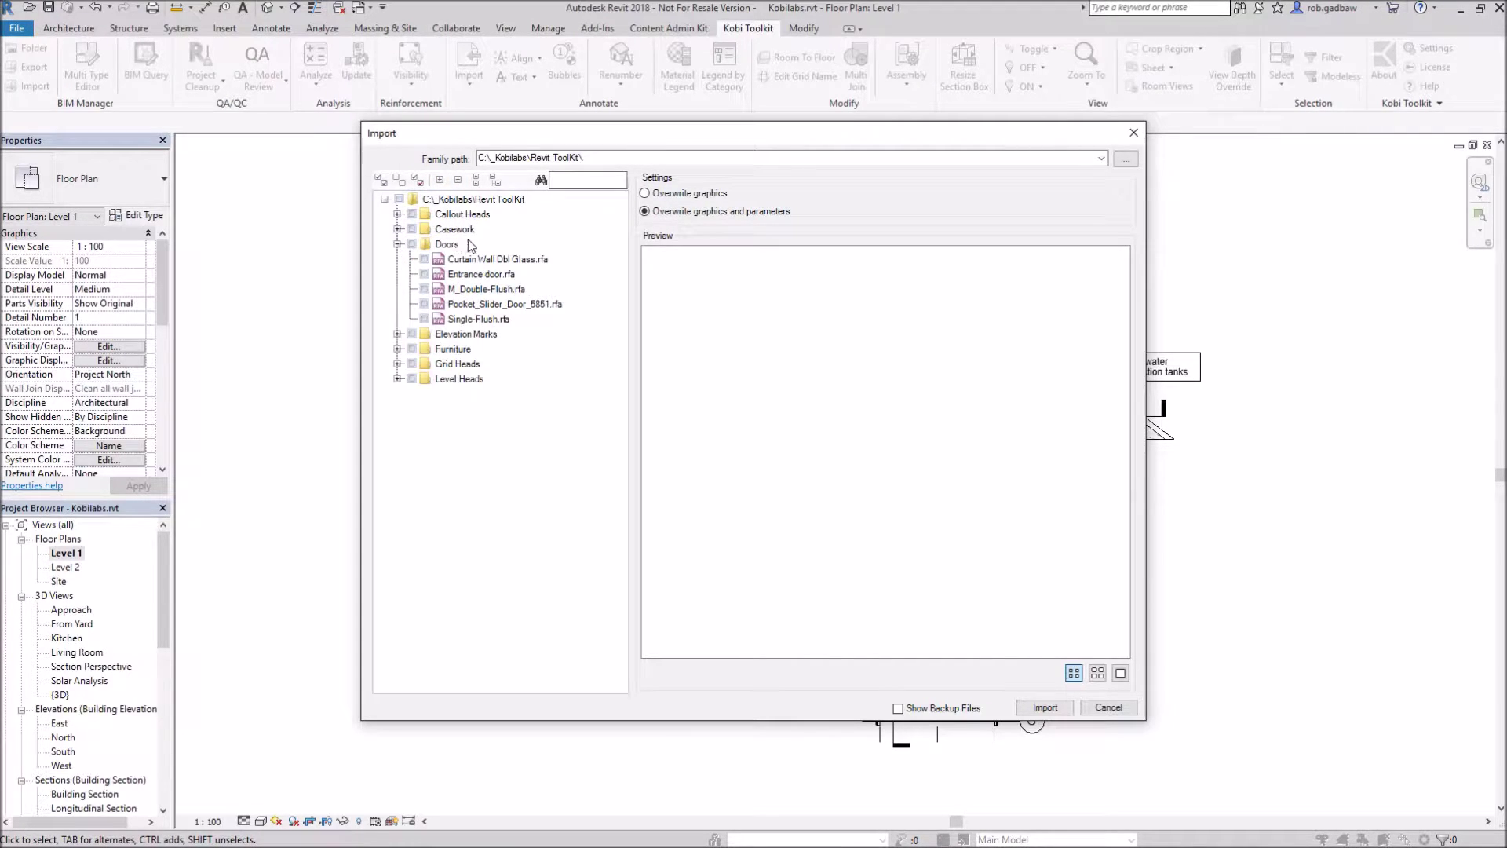
left_click(425, 259)
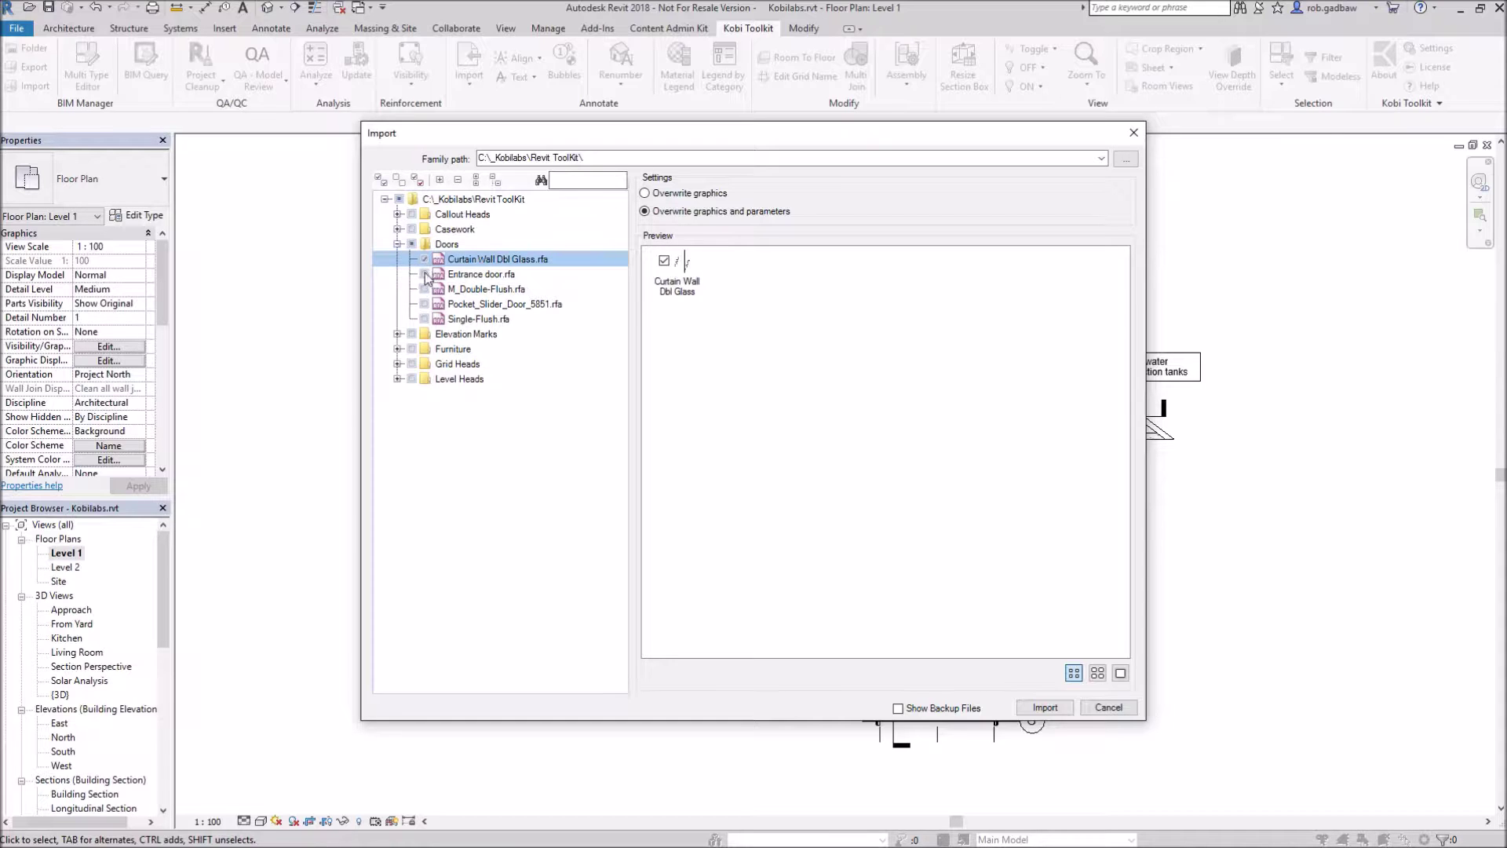
left_click(424, 274)
left_click(442, 245)
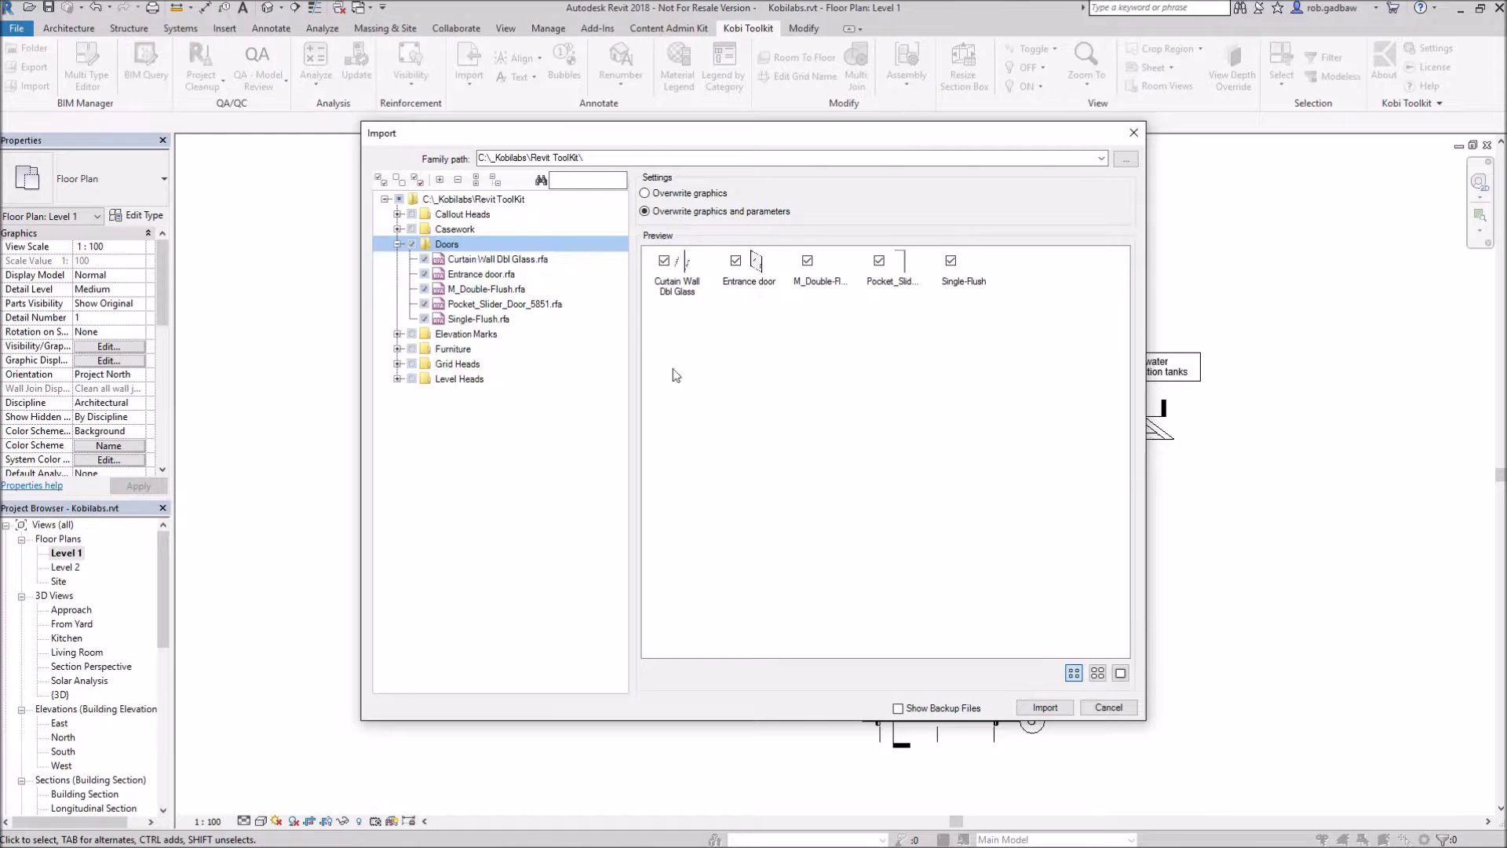
Switch the import preview to large icons to display the checked door families.
left_click(1097, 675)
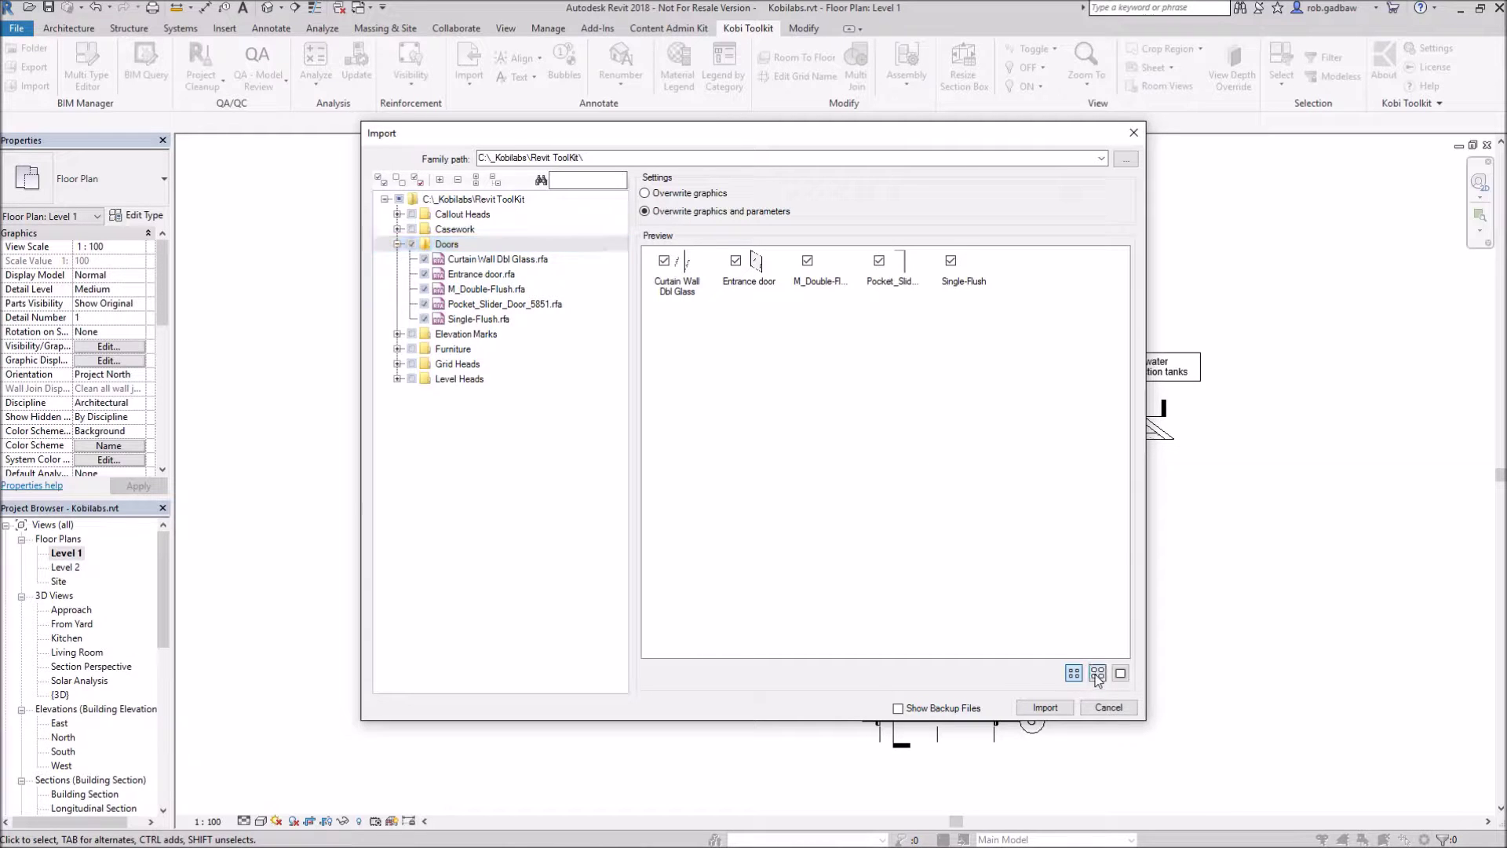
left_click(1121, 674)
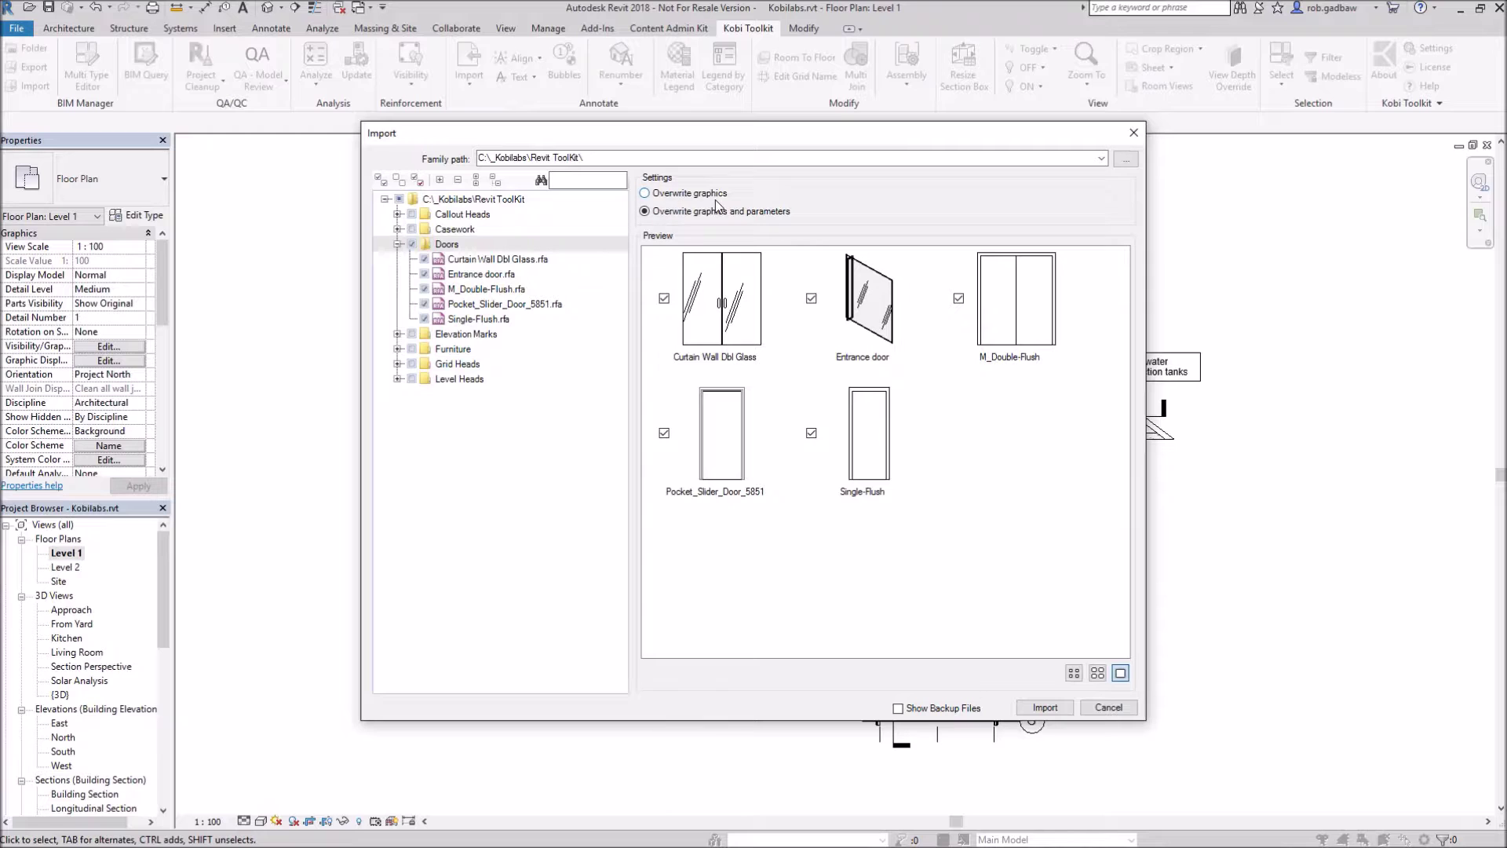
left_click(572, 181)
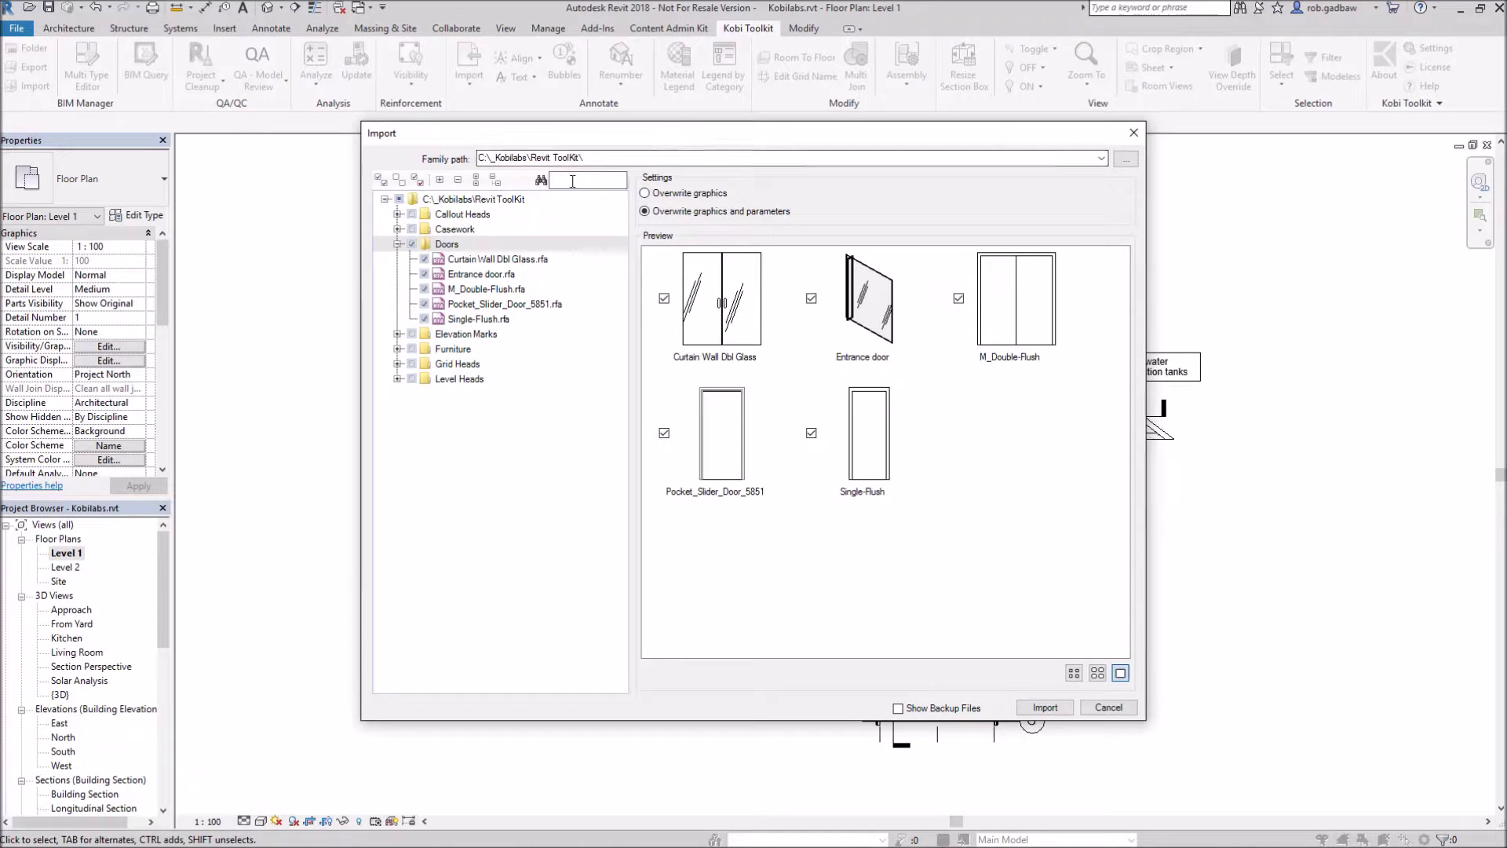
type("d")
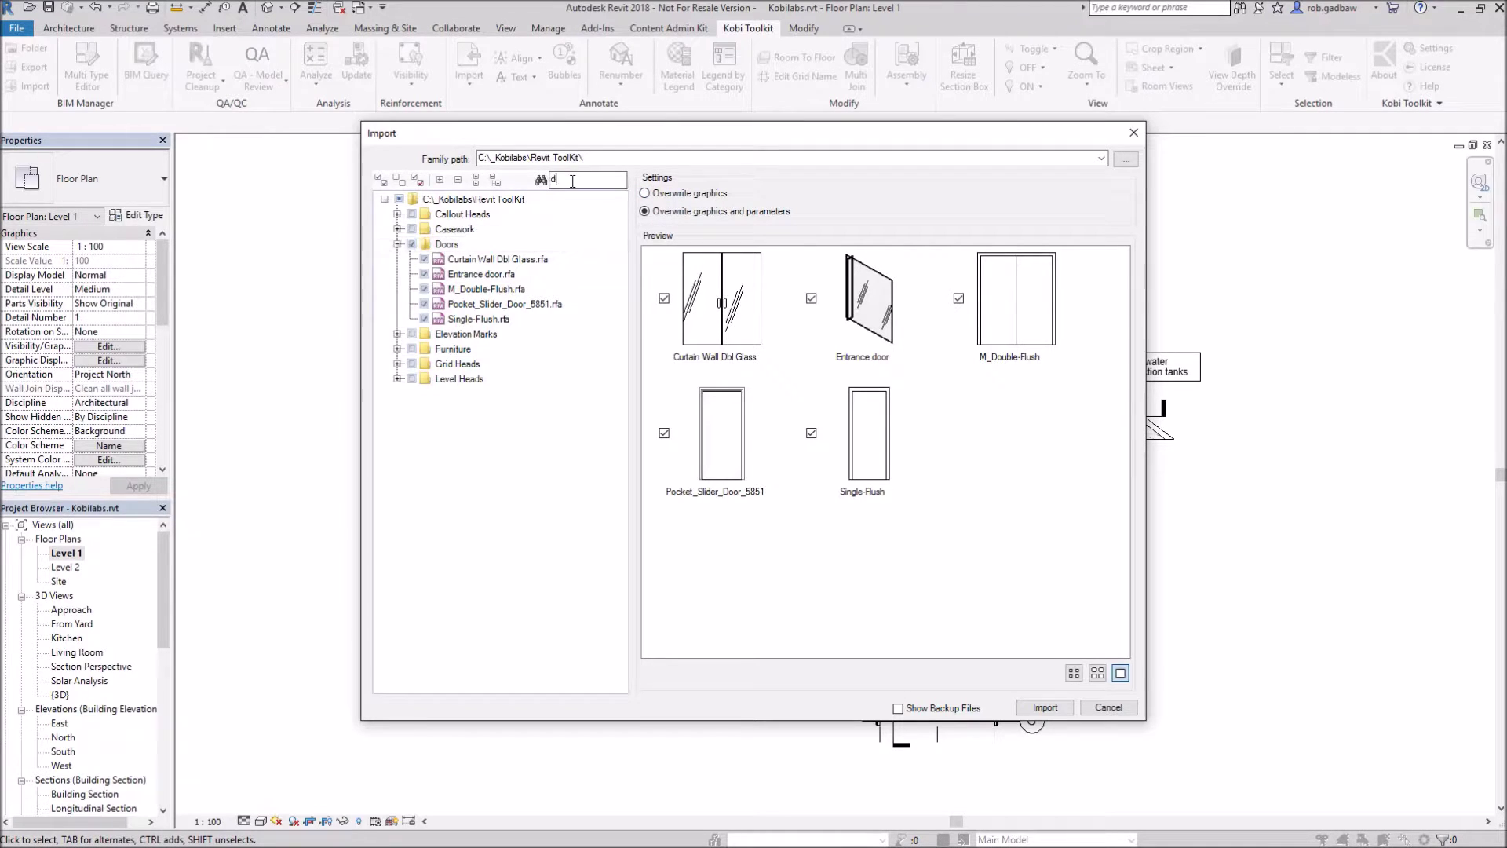
type("oo")
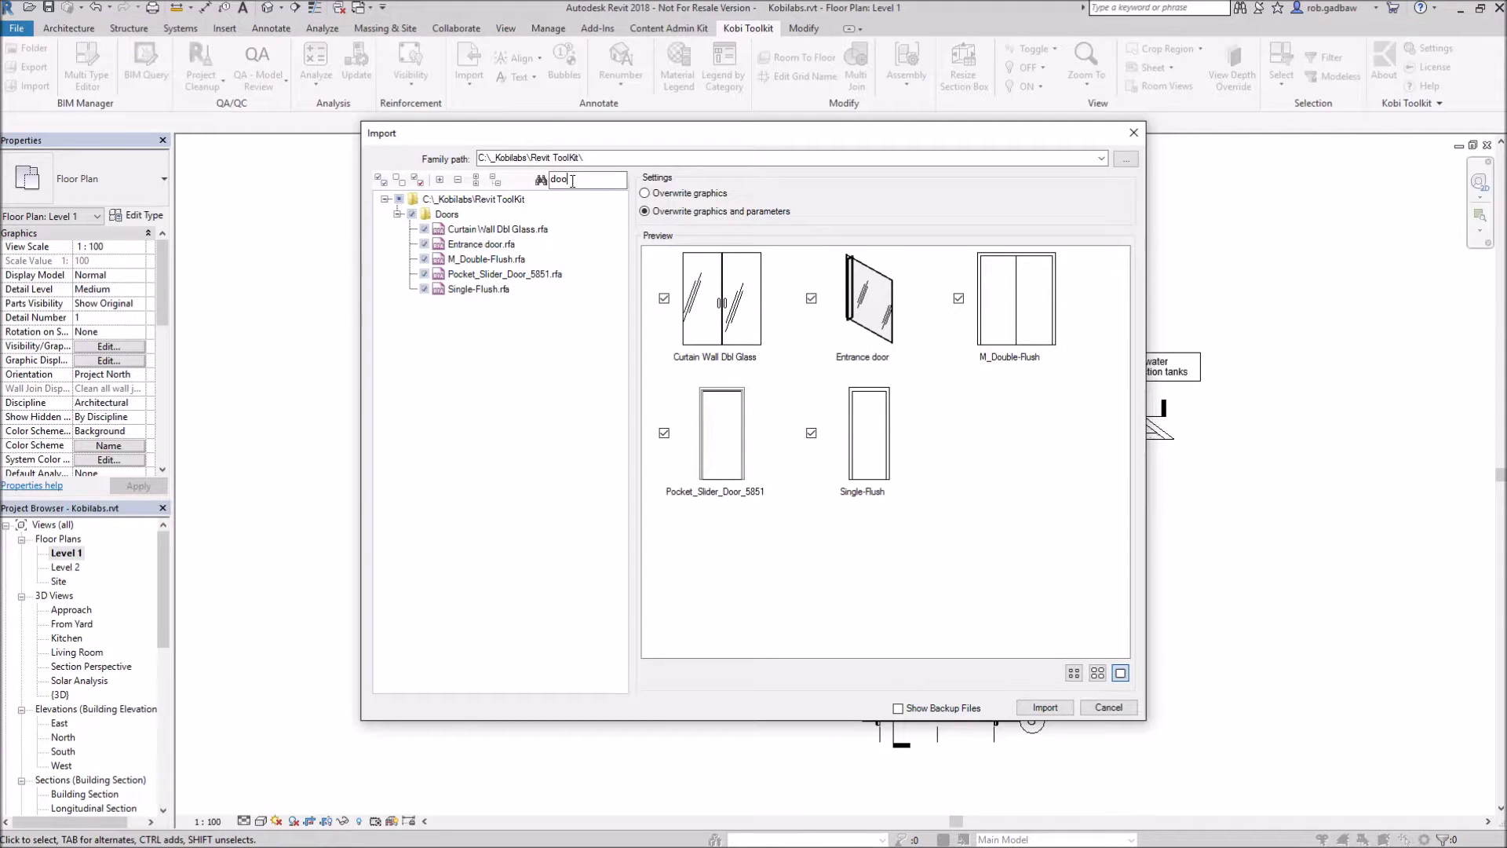
key("BackSpace")
key("BackSpace")
key("BackSpace")
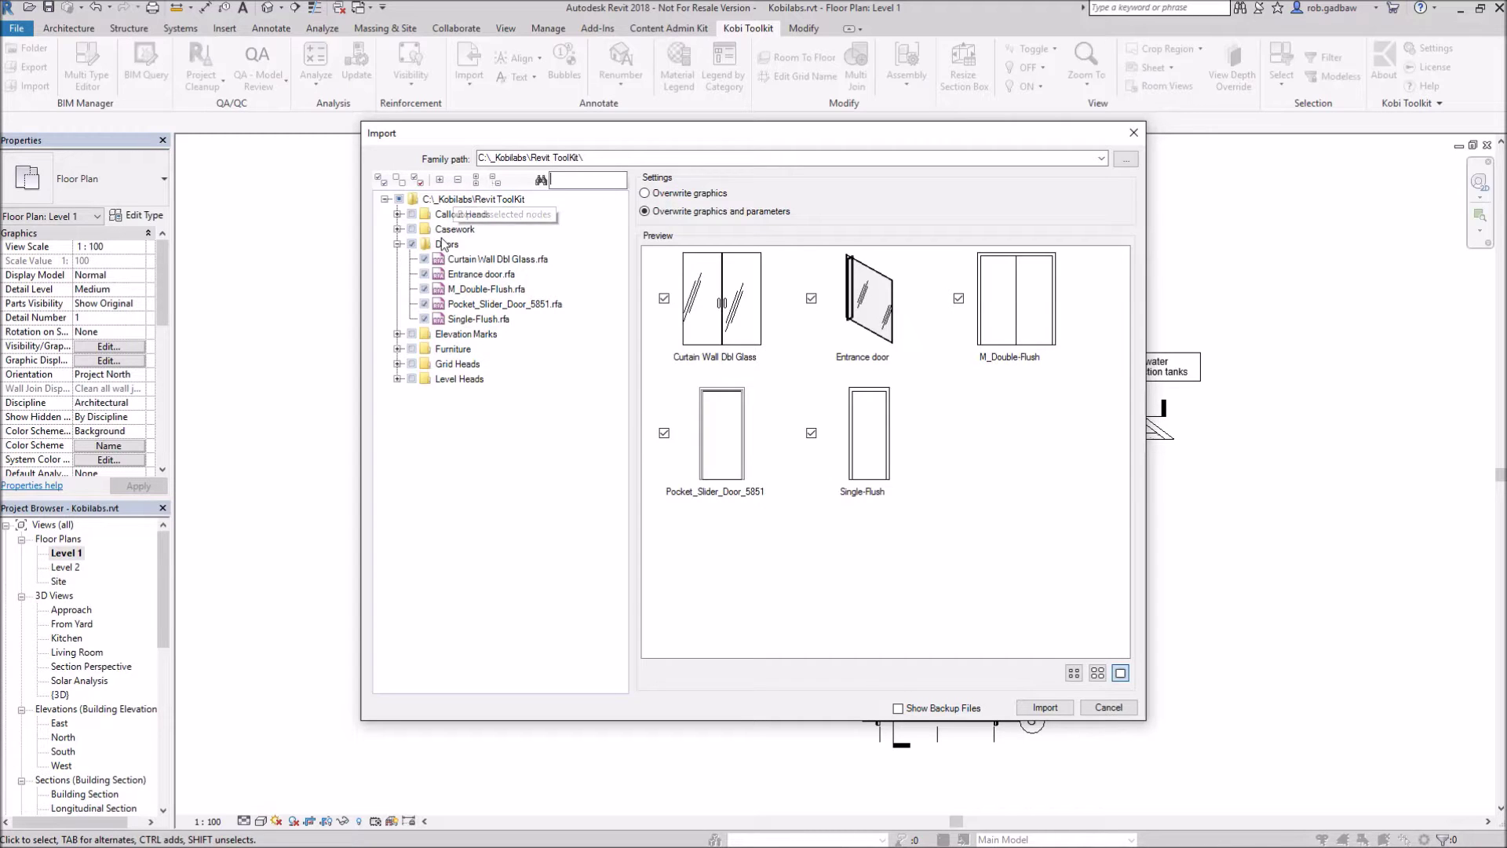
Expand all nodes of the import tree, collapse to the root, then expand all again.
left_click(494, 180)
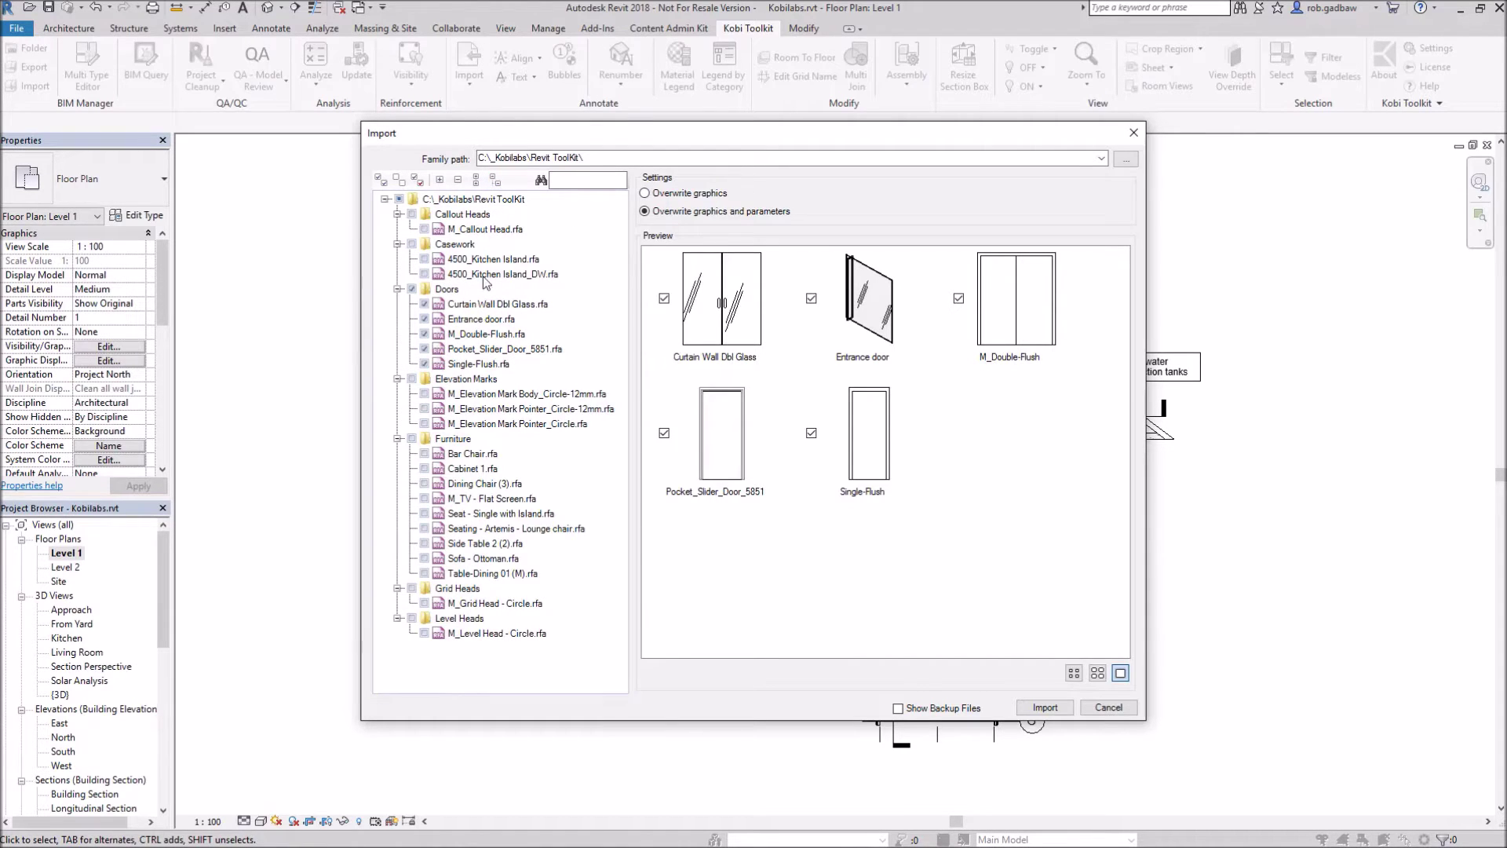
left_click(477, 182)
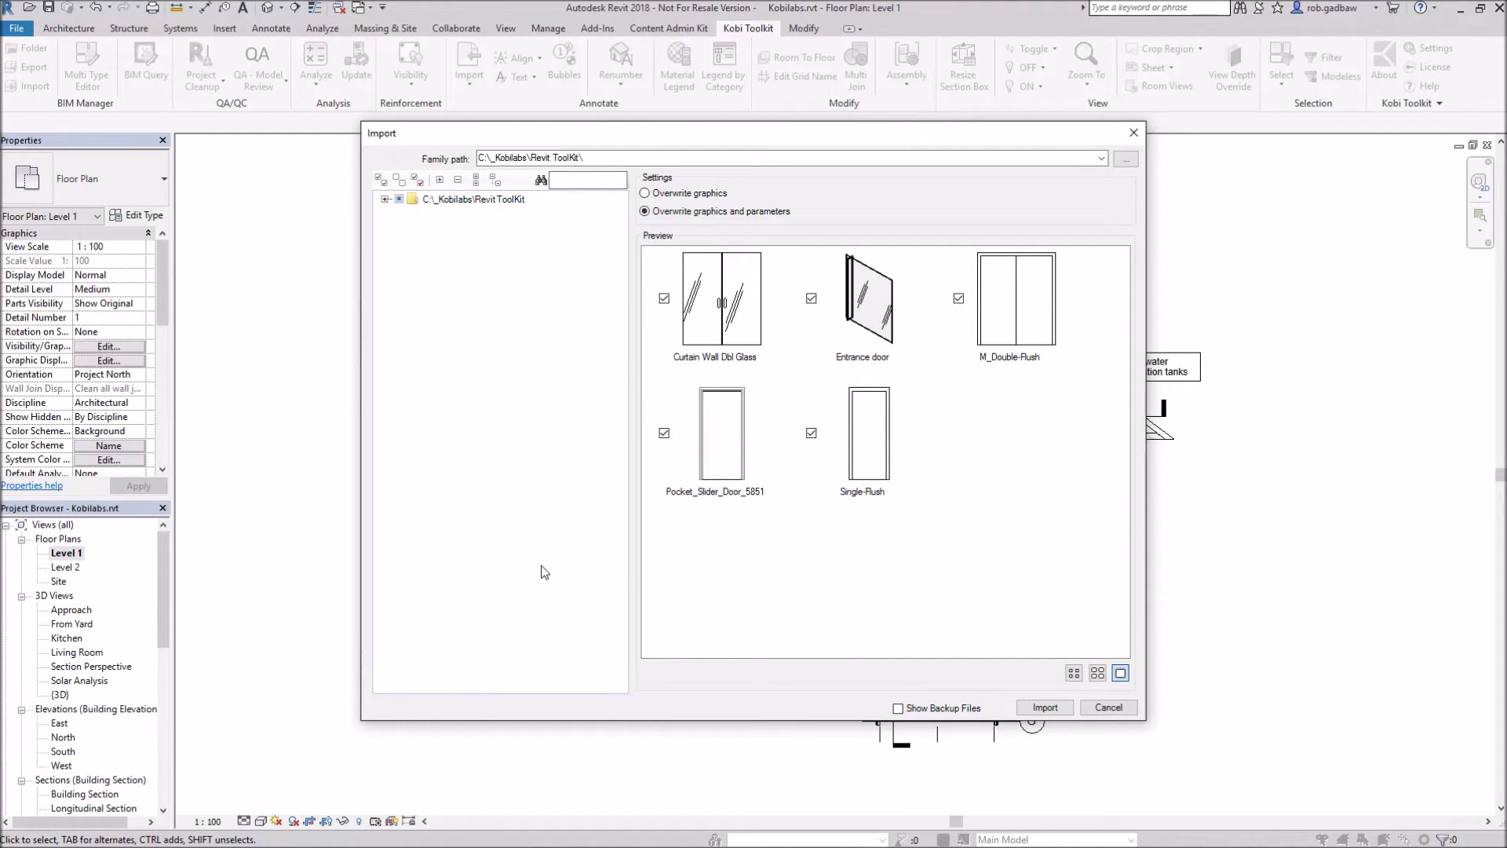
left_click(496, 181)
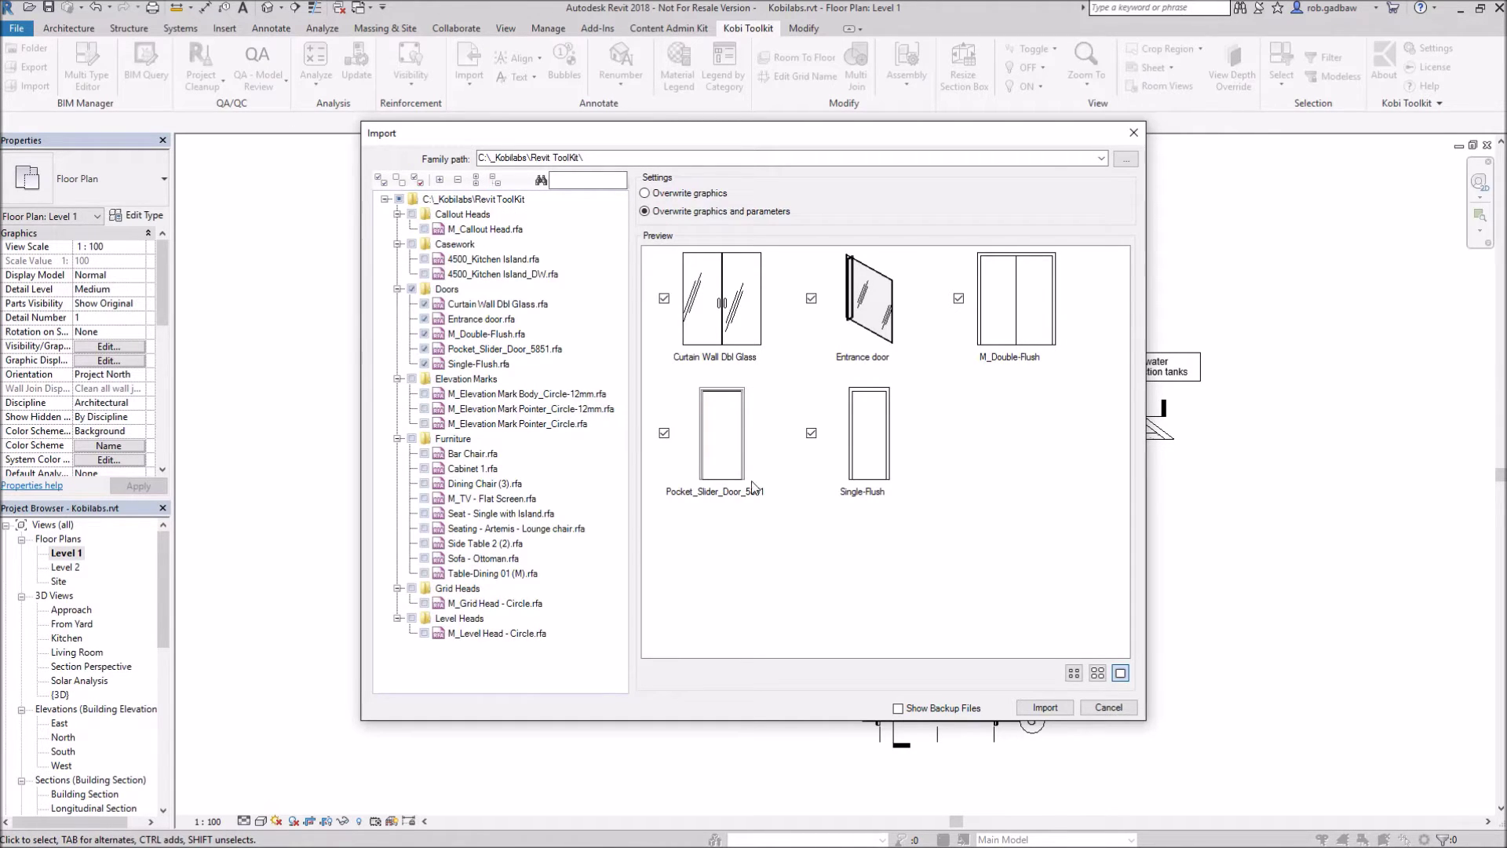
Import the five checked Doors families into the project.
left_click(1046, 709)
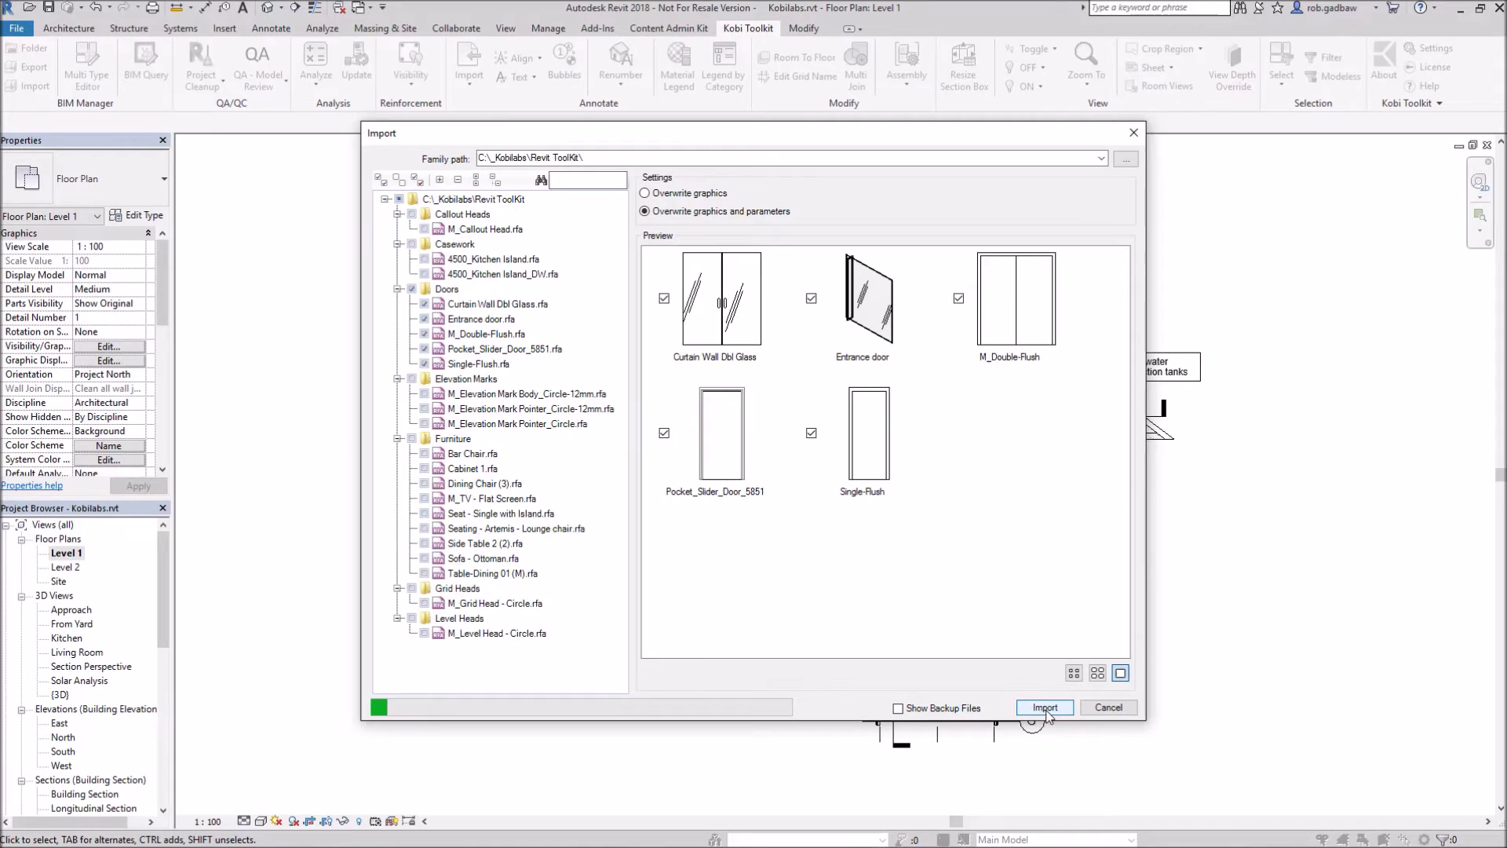